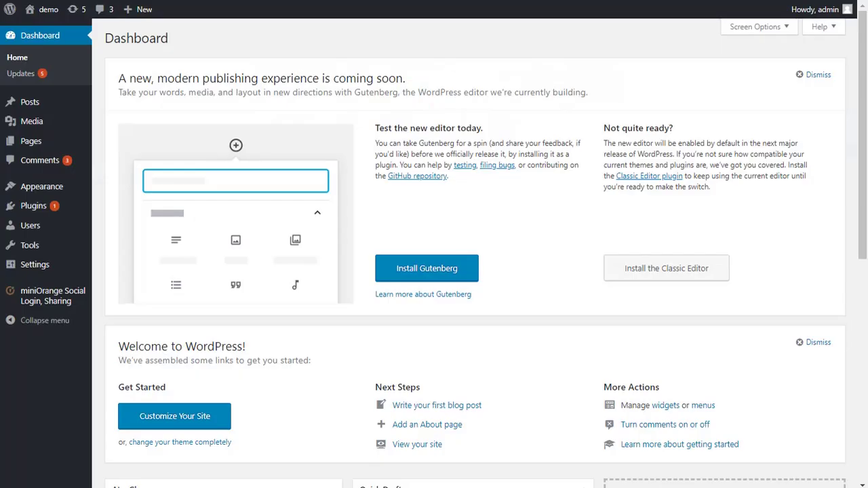
Enable Facebook as a custom app in miniOrange Social Login and scroll to its setup instructions.
{"action": "left_click", "coordinate": [85, 302]}
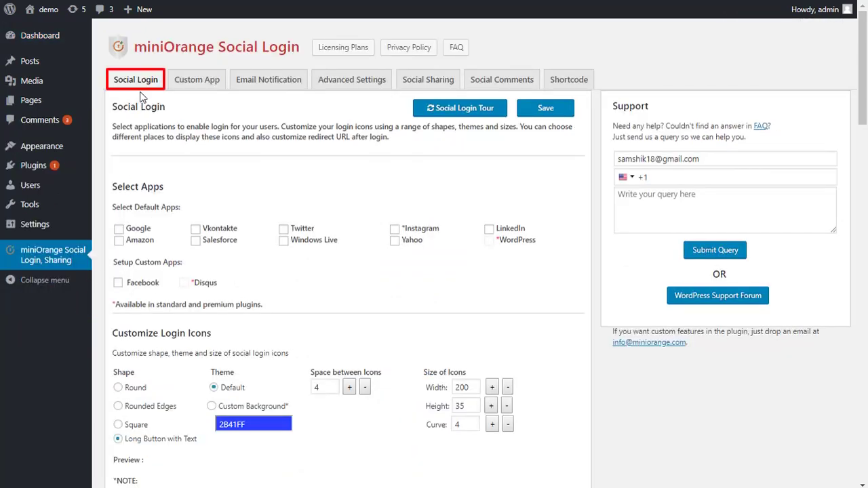
{"action": "left_click", "coordinate": [118, 283]}
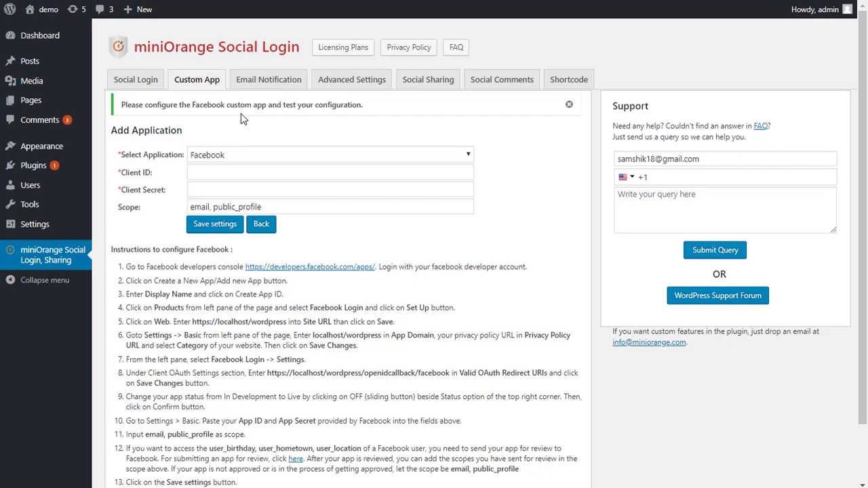
{"action": "left_click_drag", "start_coordinate": [860, 292], "coordinate": [866, 357]}
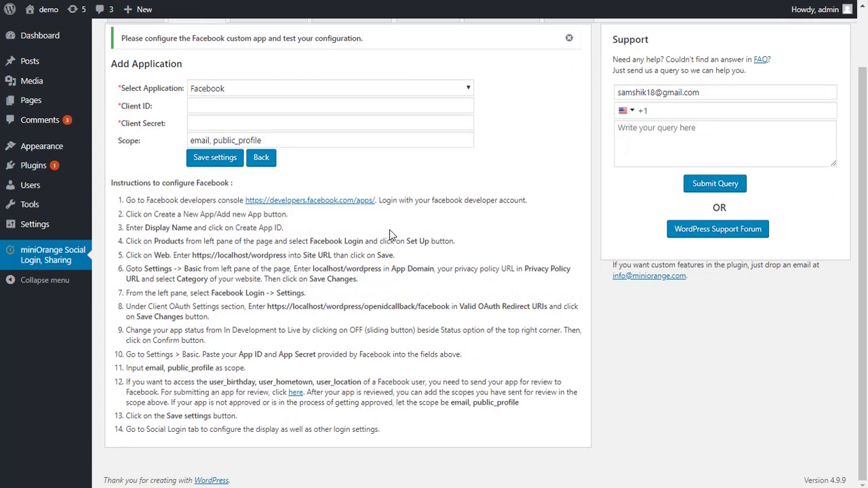
Create a Facebook app with display name DEMO and the suggested contact email.
{"action": "left_click", "coordinate": [352, 201]}
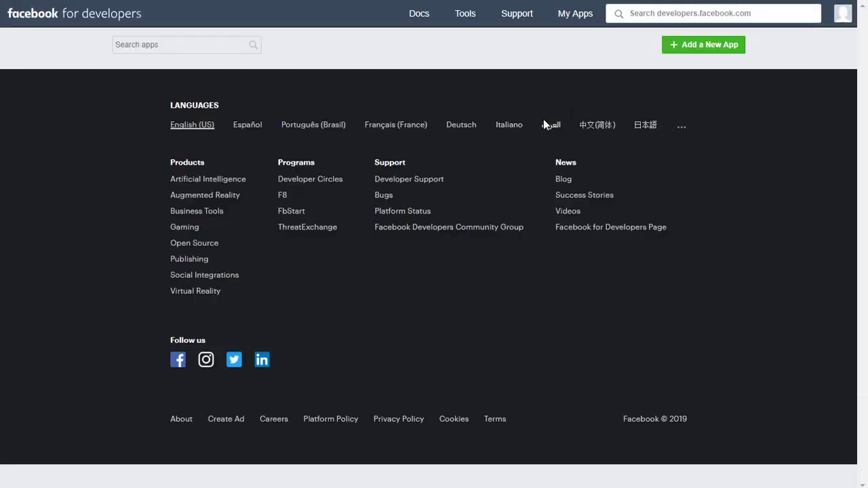
{"action": "left_click", "coordinate": [700, 50]}
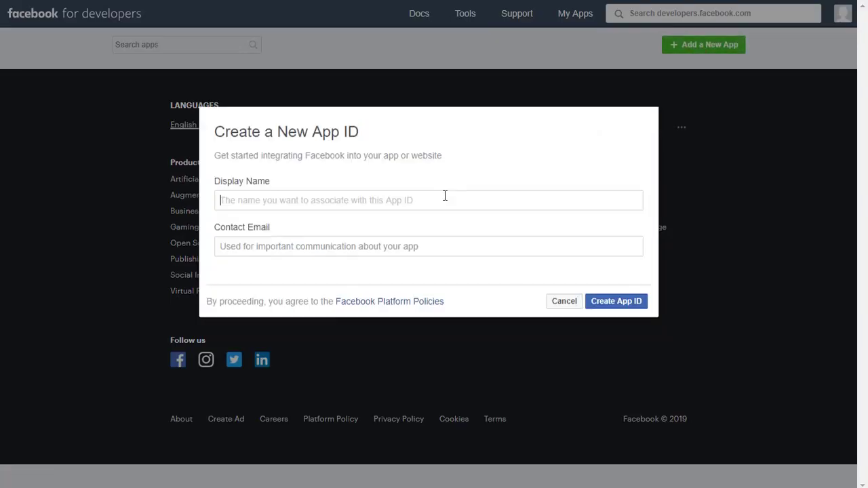
{"action": "type", "text": "DEMO"}
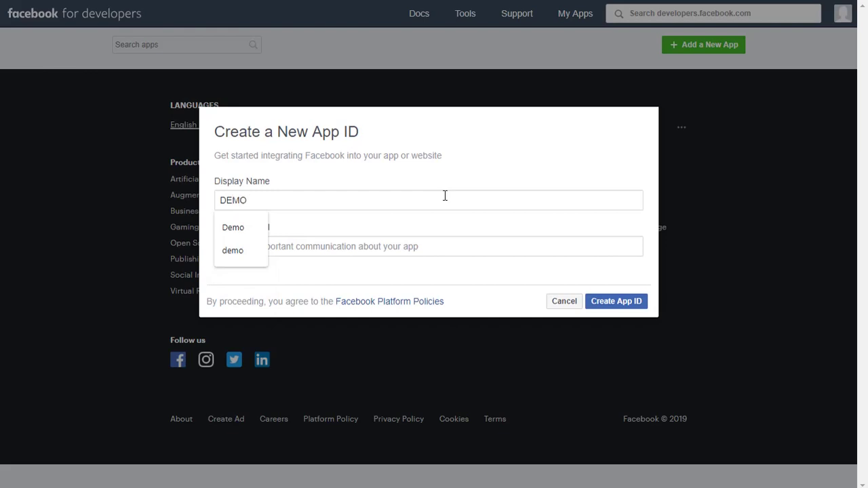
{"action": "key", "text": "Tab"}
{"action": "type", "text": "e"}
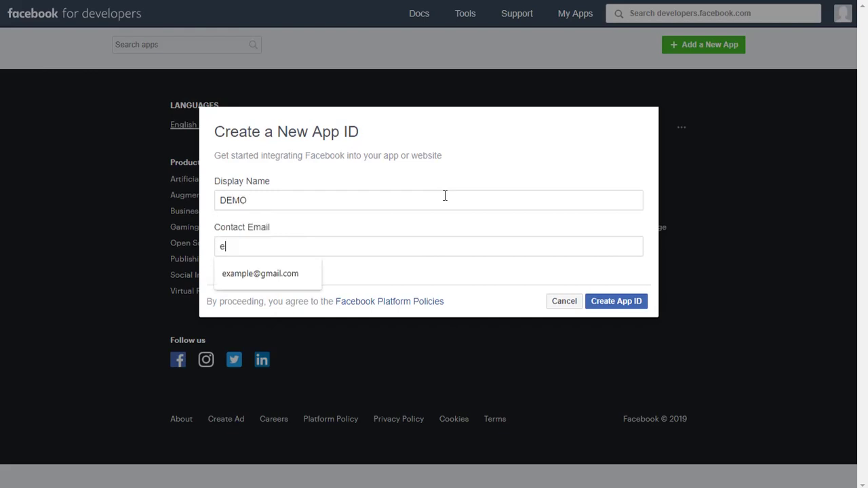
{"action": "left_click", "coordinate": [297, 278]}
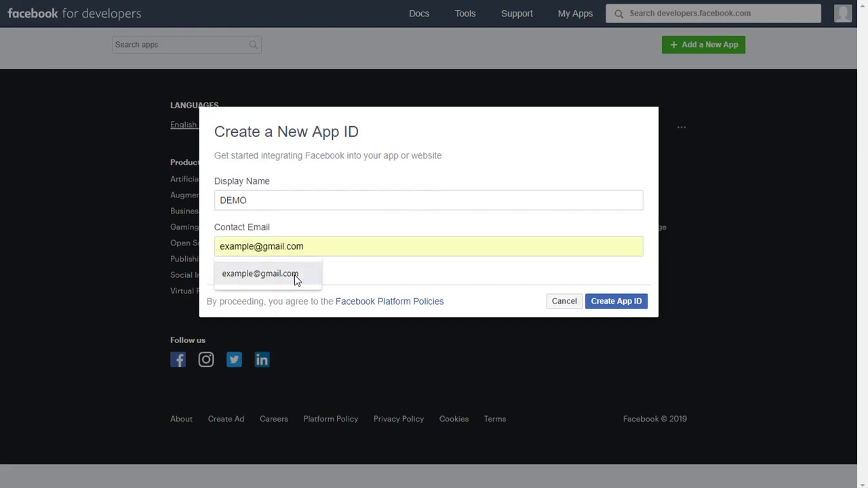
{"action": "left_click", "coordinate": [623, 305]}
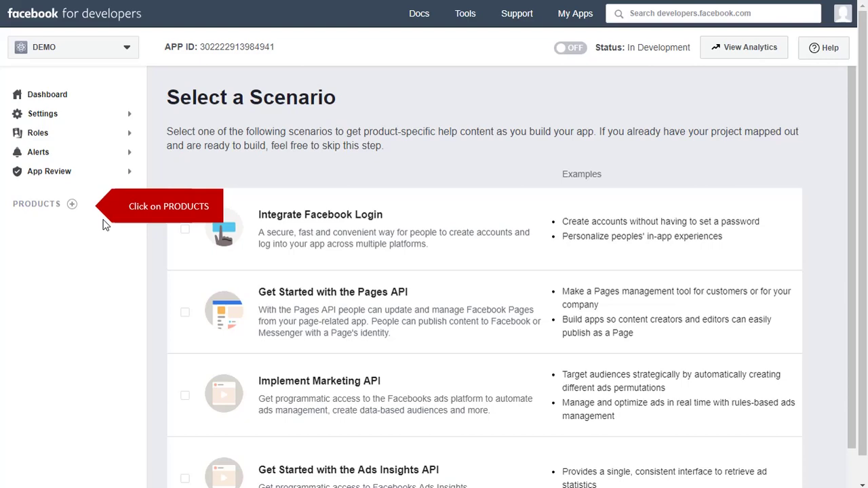
Set up the Facebook Login product for DEMO with Web as the platform.
{"action": "left_click", "coordinate": [71, 206]}
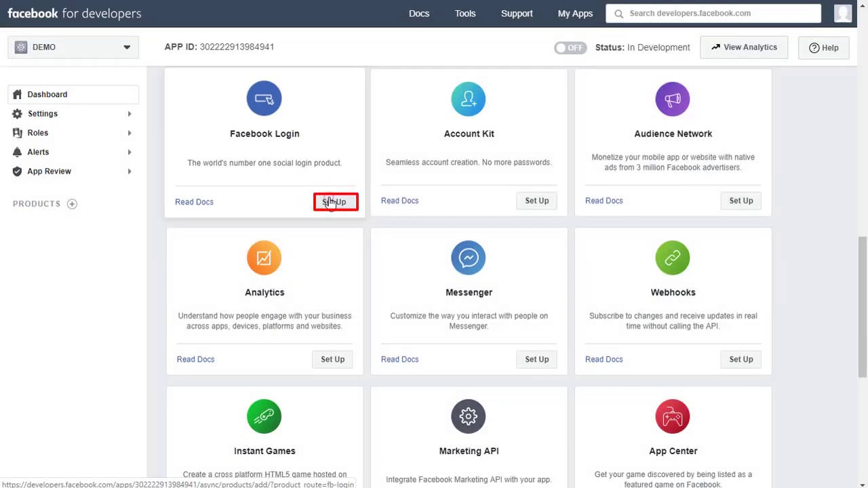
{"action": "left_click", "coordinate": [331, 203]}
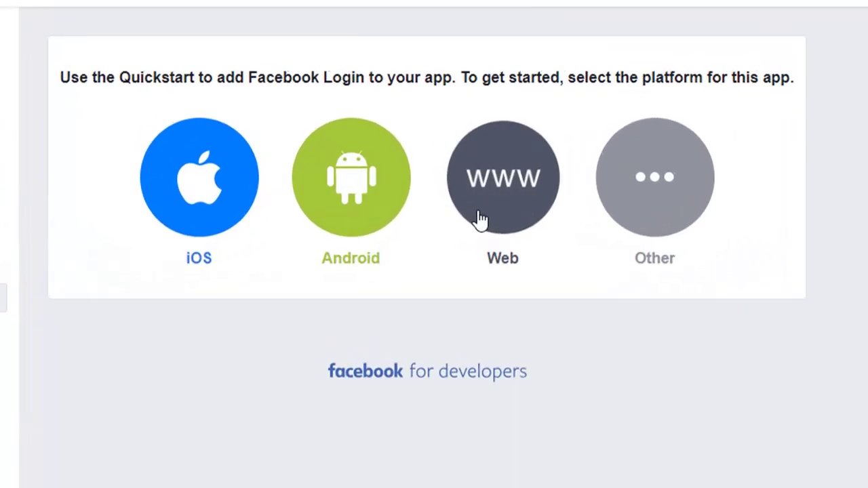
{"action": "left_click", "coordinate": [480, 218]}
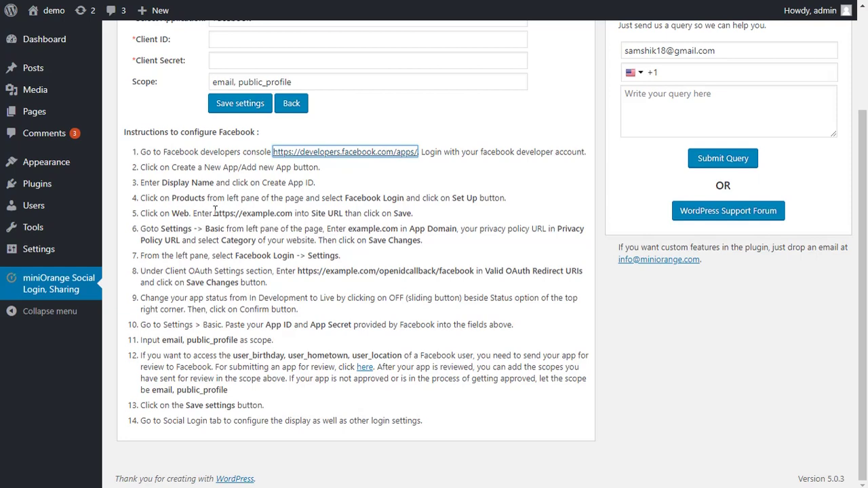
{"action": "left_click_drag", "start_coordinate": [215, 212], "coordinate": [293, 209]}
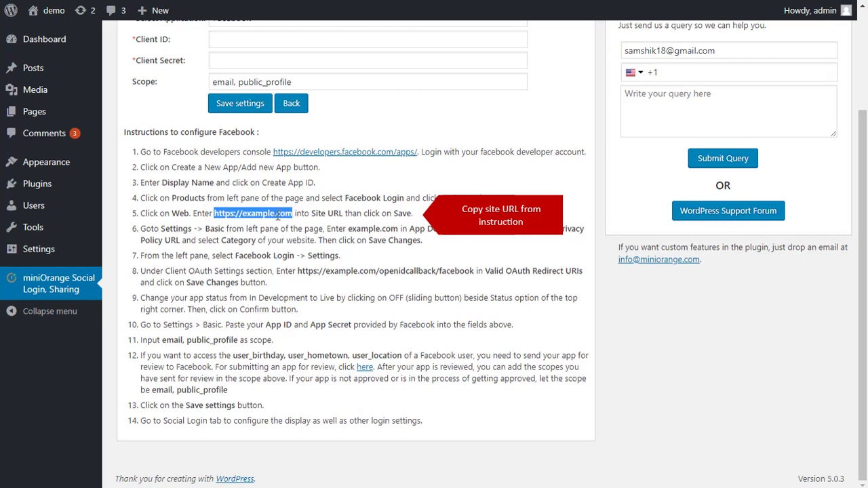
{"action": "right_click", "coordinate": [278, 216]}
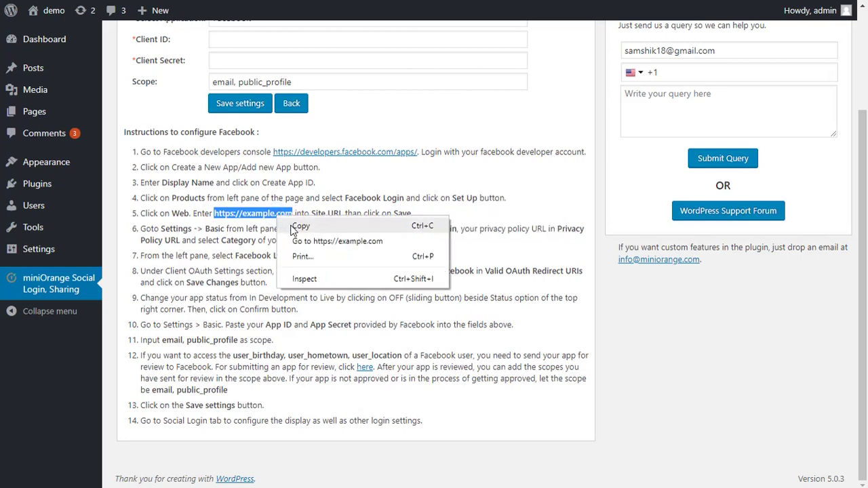
{"action": "left_click", "coordinate": [298, 226]}
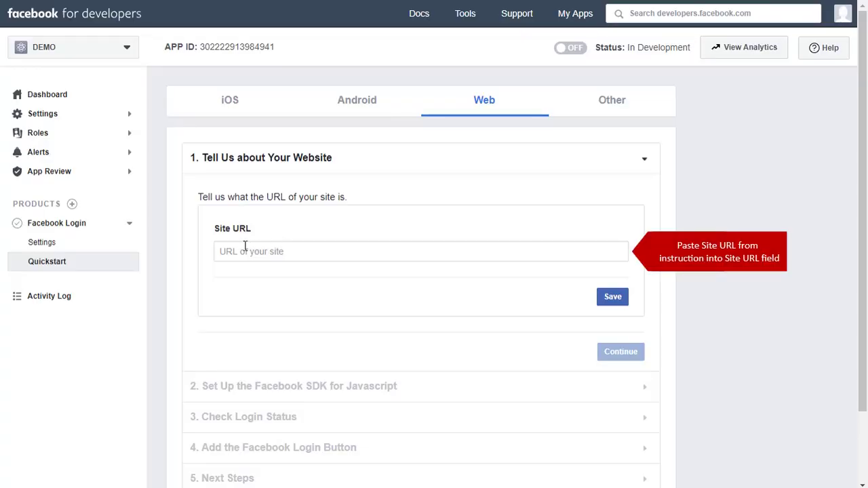
{"action": "right_click", "coordinate": [245, 249]}
{"action": "left_click", "coordinate": [254, 347]}
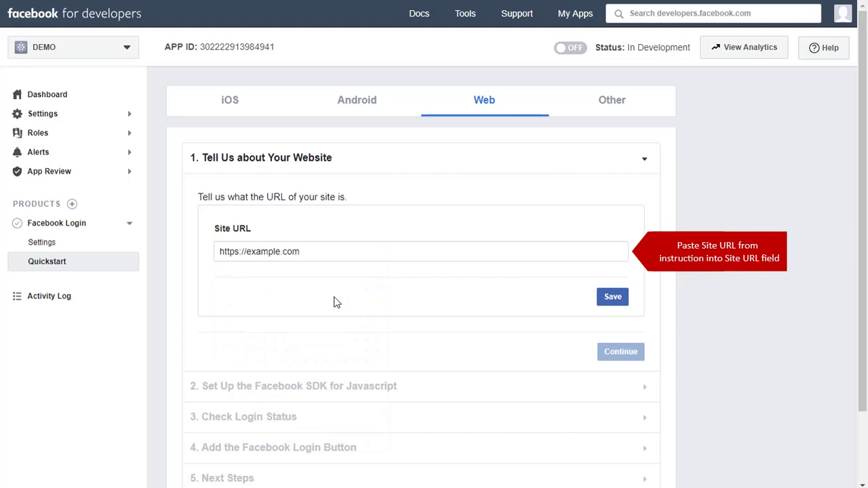
{"action": "left_click", "coordinate": [626, 303]}
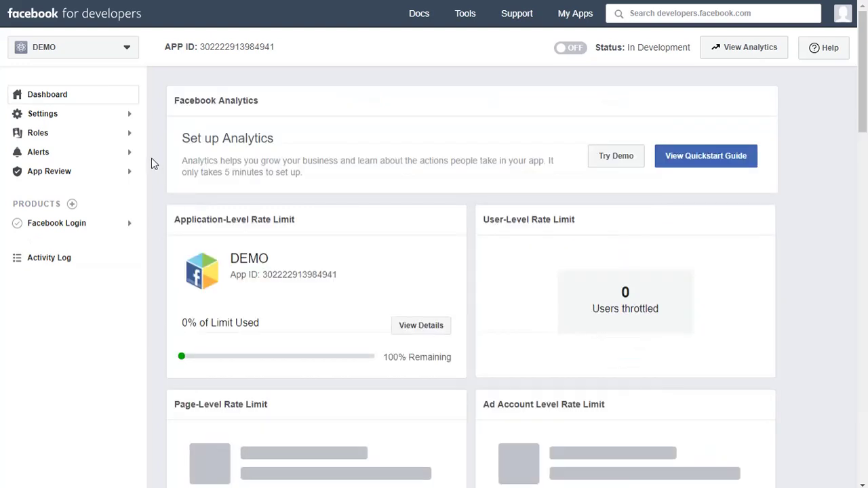
{"action": "left_click", "coordinate": [132, 116]}
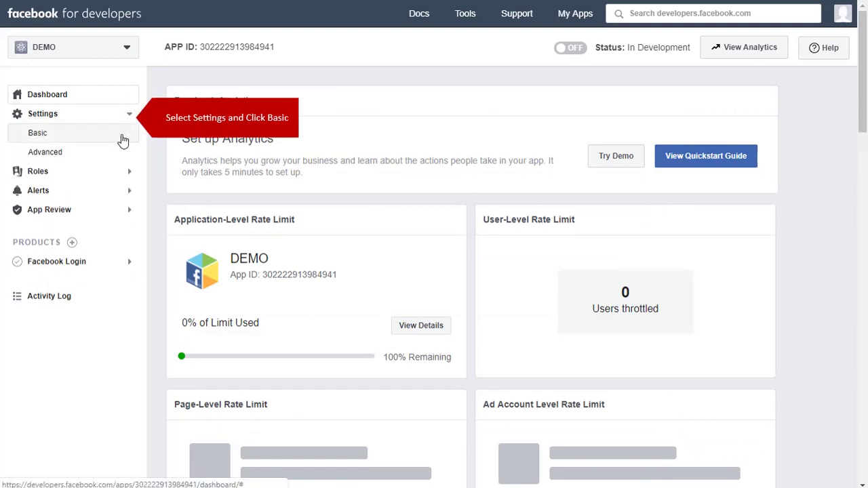
{"action": "left_click", "coordinate": [122, 138]}
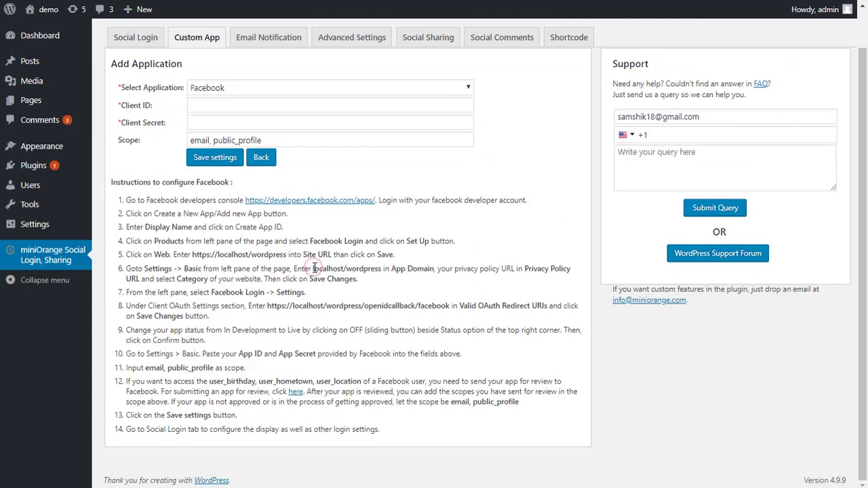
Copy localhost/wordpress from instruction step 6 and return to the Facebook settings.
{"action": "left_click_drag", "start_coordinate": [314, 269], "coordinate": [378, 270]}
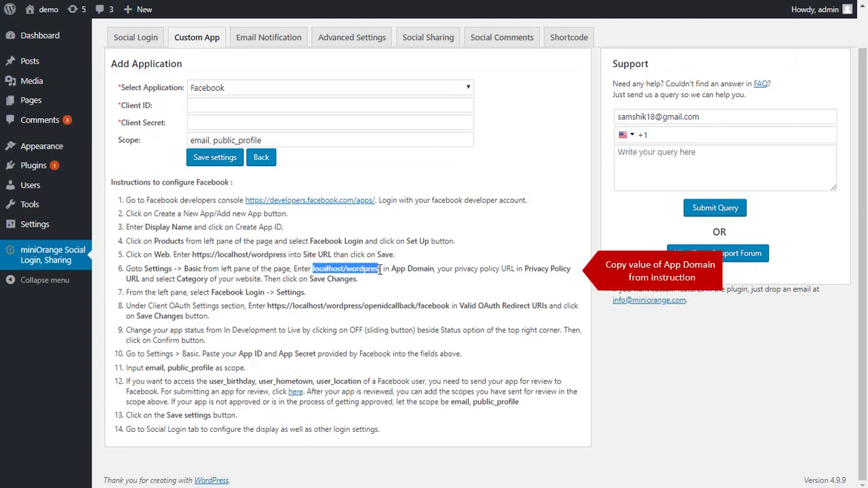
{"action": "right_click", "coordinate": [382, 269]}
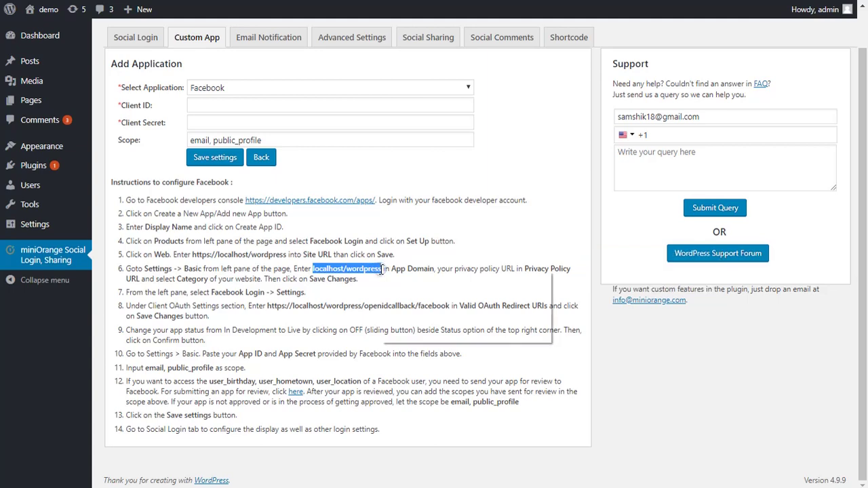
{"action": "left_click", "coordinate": [388, 279]}
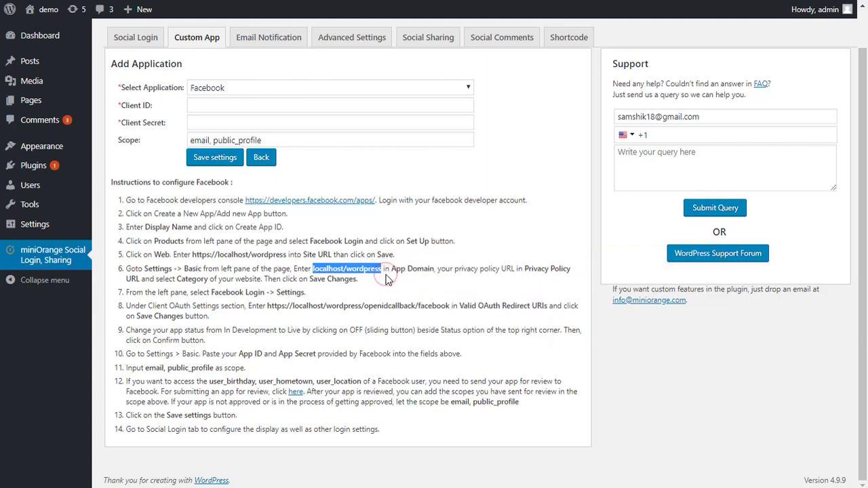
{"action": "key", "text": "ctrl+Tab"}
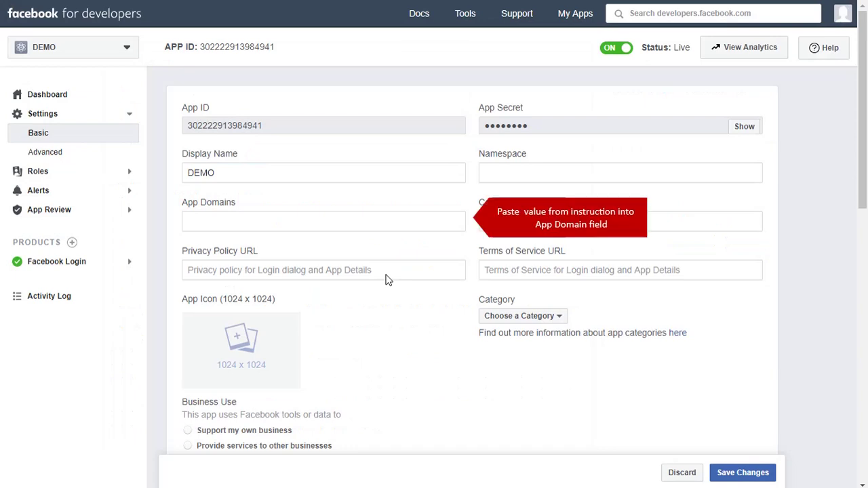
Add localhost/wordpress as an App Domain.
{"action": "right_click", "coordinate": [199, 222]}
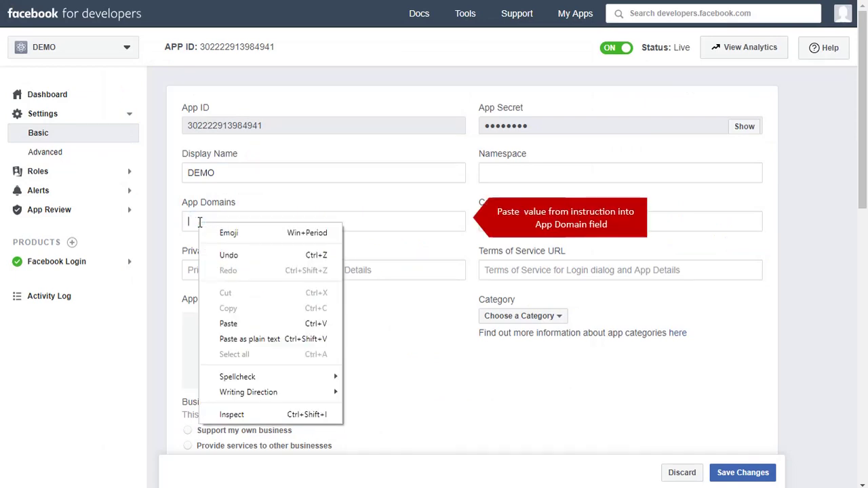
{"action": "left_click", "coordinate": [223, 323]}
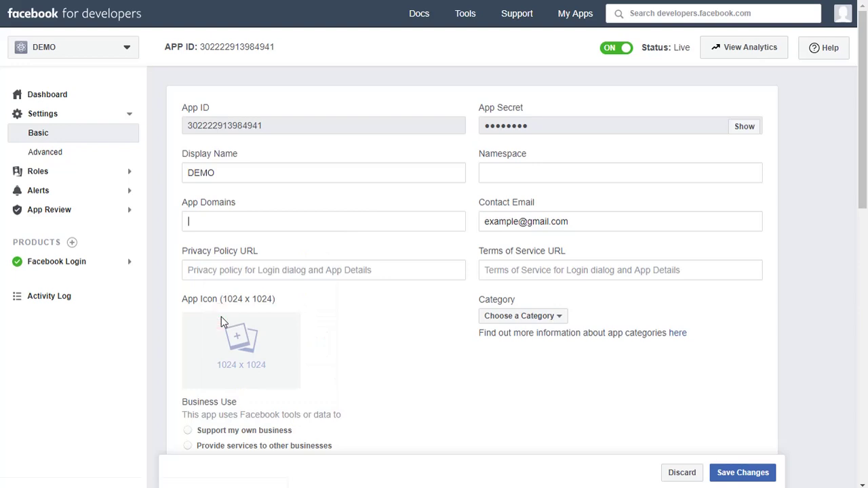
{"action": "type", "text": "localhost/wordpress"}
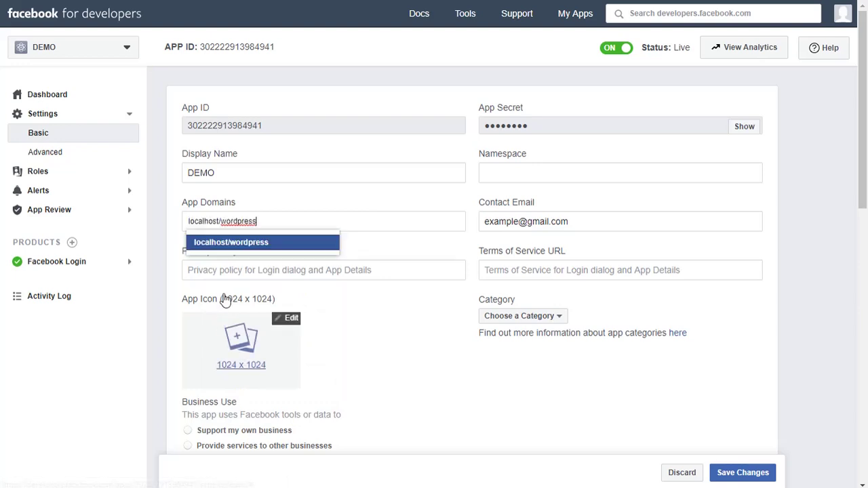
{"action": "left_click", "coordinate": [227, 247]}
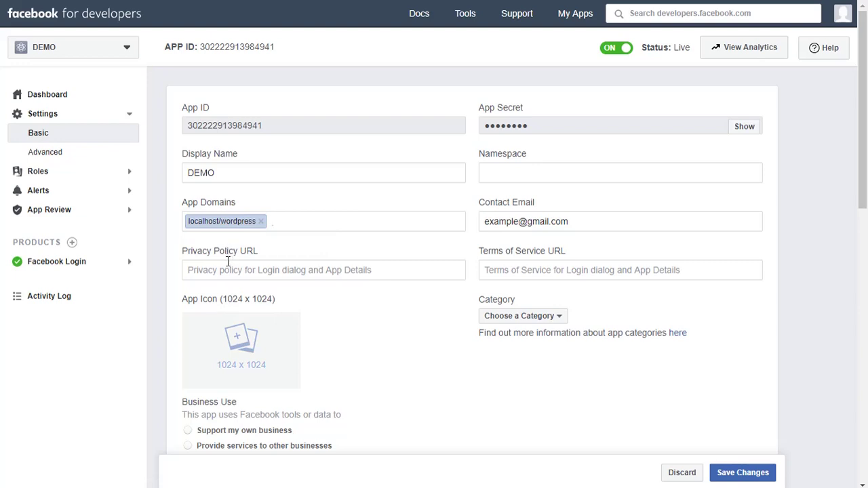
{"action": "left_click", "coordinate": [227, 268]}
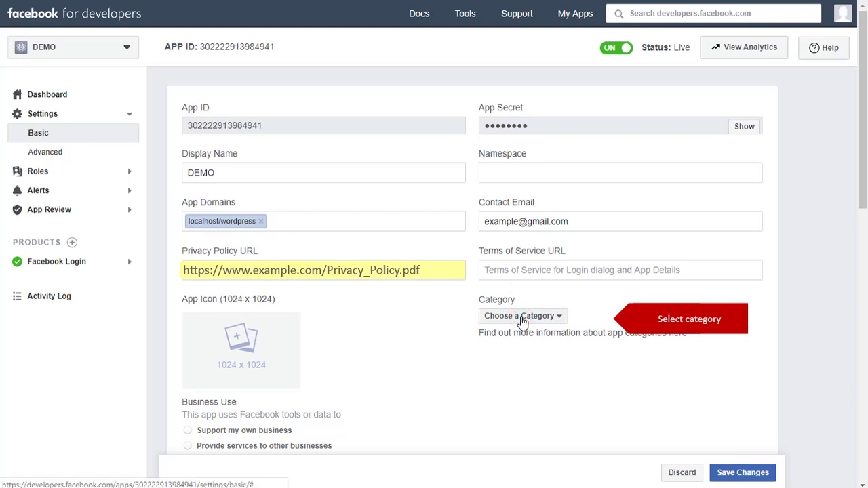
{"action": "left_click", "coordinate": [522, 319]}
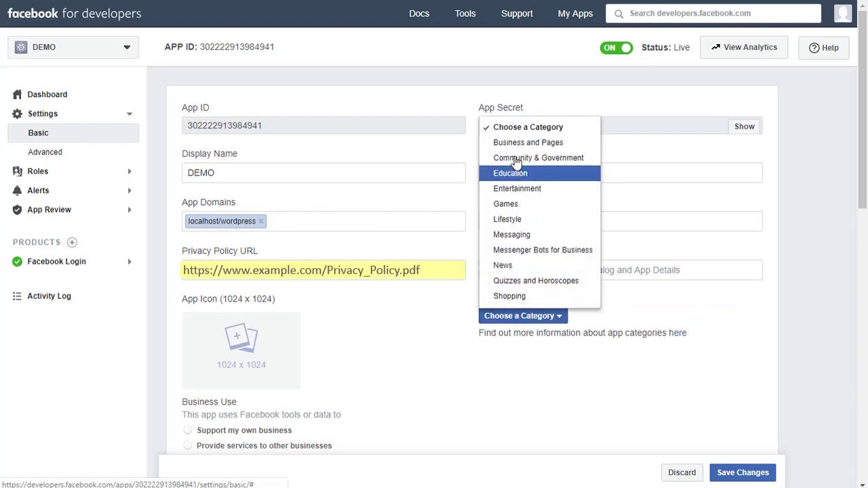
{"action": "left_click", "coordinate": [515, 145]}
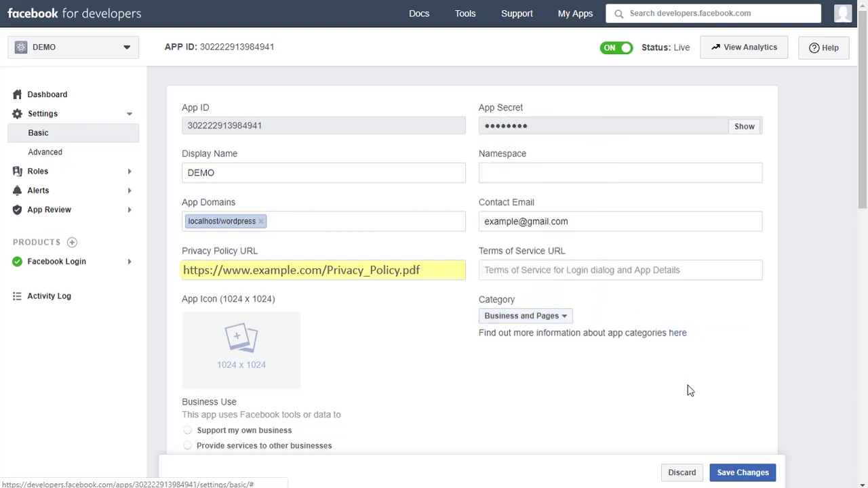
Save the basic app settings, open Facebook Login > Settings, then return to WordPress.
{"action": "left_click", "coordinate": [750, 475]}
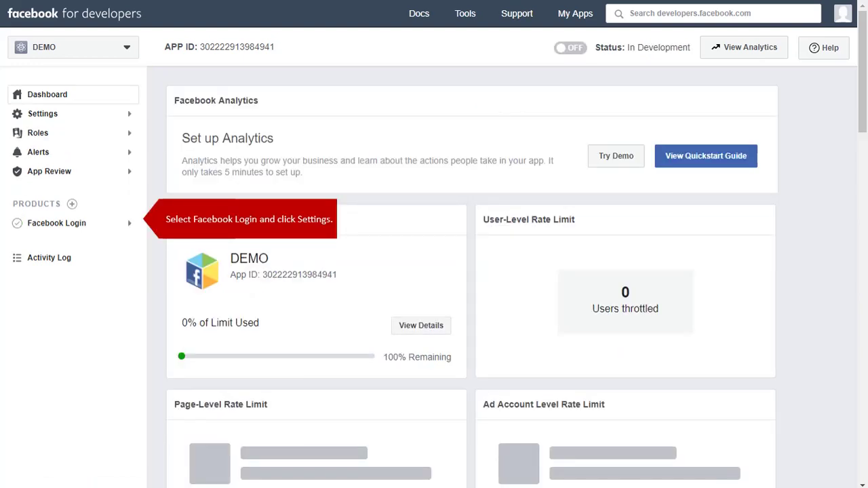
{"action": "left_click", "coordinate": [127, 225]}
{"action": "left_click", "coordinate": [126, 248]}
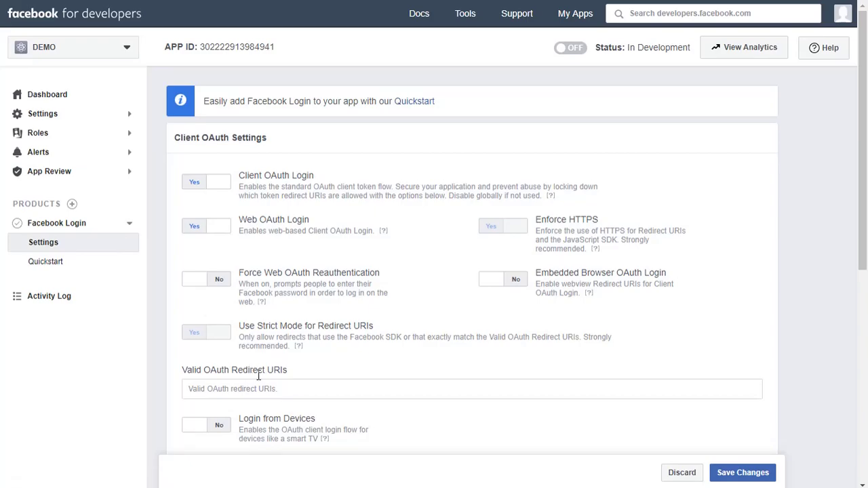
{"action": "key", "text": "ctrl+Tab"}
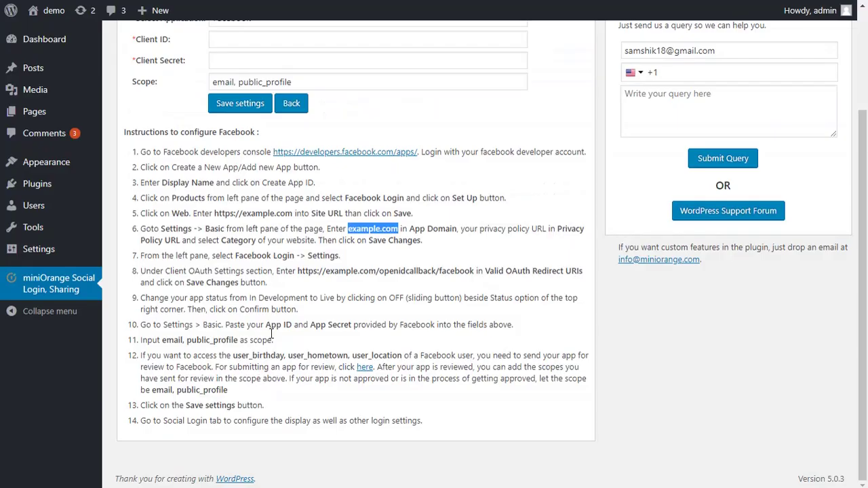
{"action": "left_click_drag", "start_coordinate": [299, 270], "coordinate": [468, 270]}
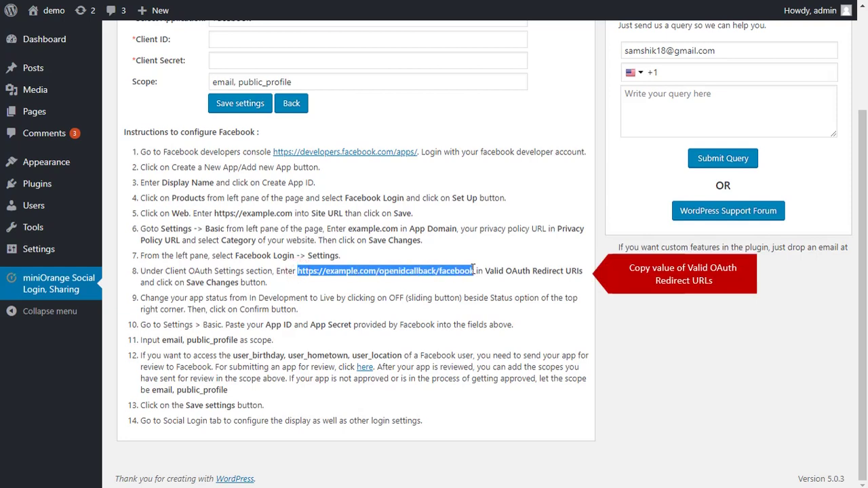
{"action": "right_click", "coordinate": [473, 270]}
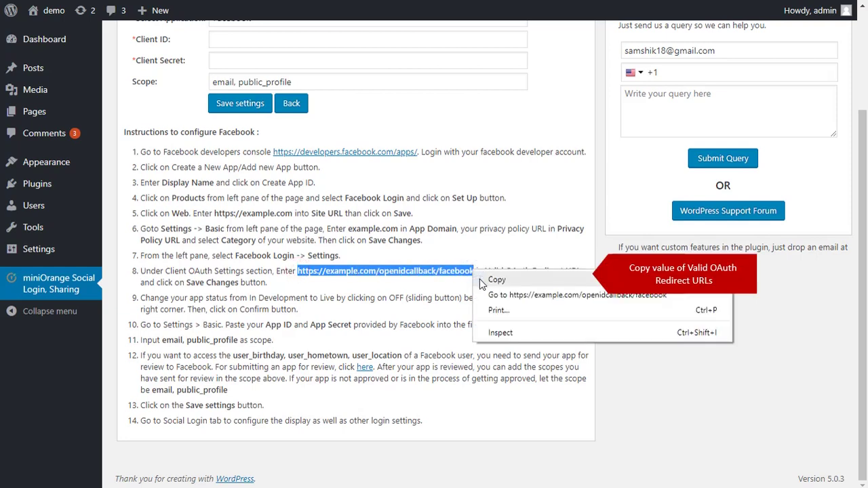
{"action": "left_click", "coordinate": [480, 278]}
Paste the copied openidcallback URL as a Valid OAuth Redirect URI and save Facebook Login settings.
{"action": "key", "text": "ctrl+Tab"}
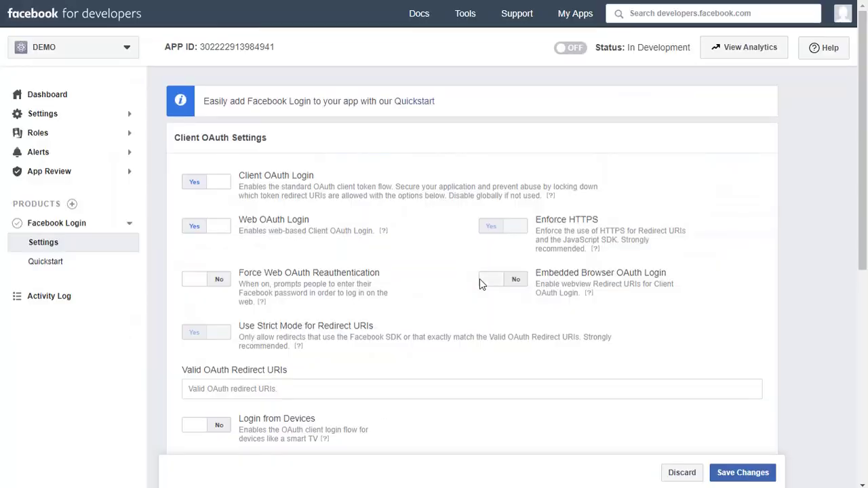
{"action": "left_click", "coordinate": [246, 388]}
{"action": "right_click", "coordinate": [246, 388]}
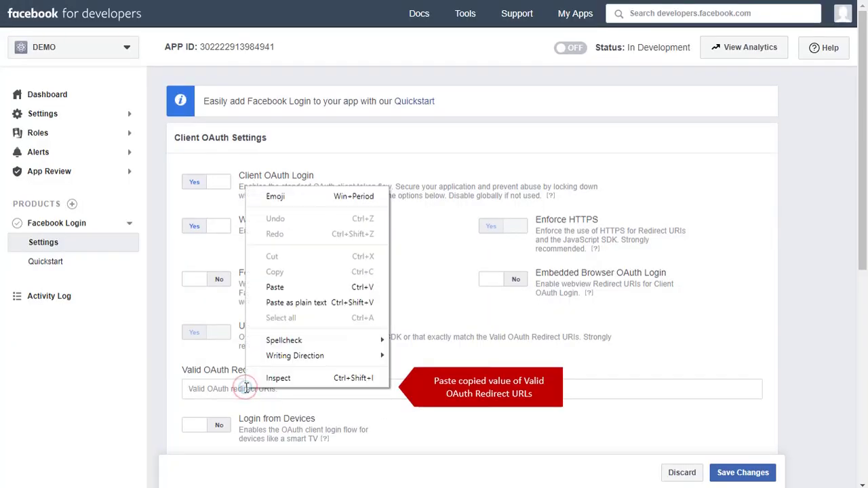
{"action": "left_click", "coordinate": [275, 287]}
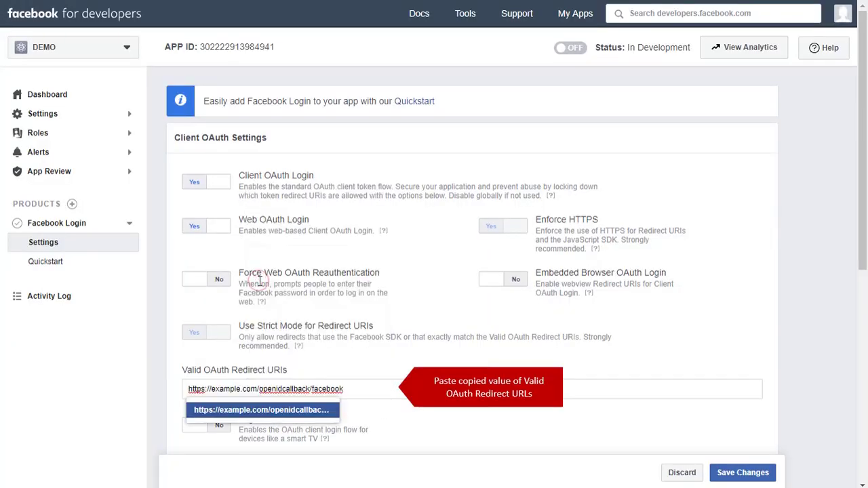
{"action": "left_click", "coordinate": [257, 410]}
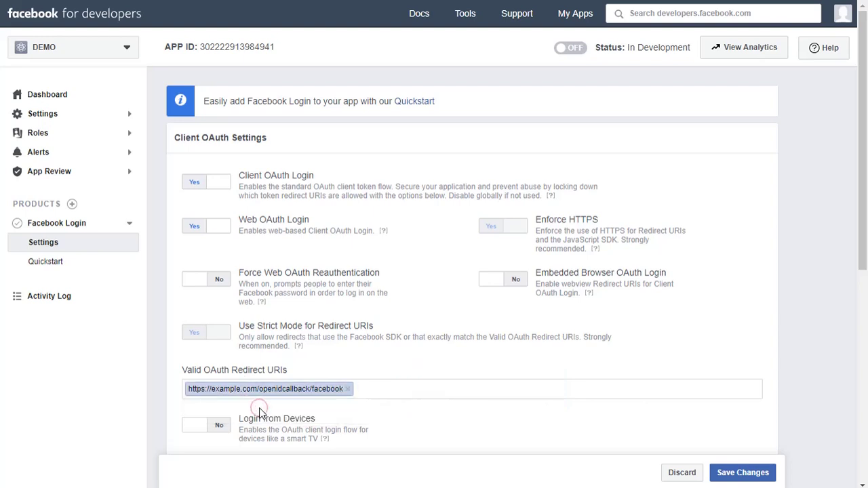
{"action": "left_click", "coordinate": [728, 479]}
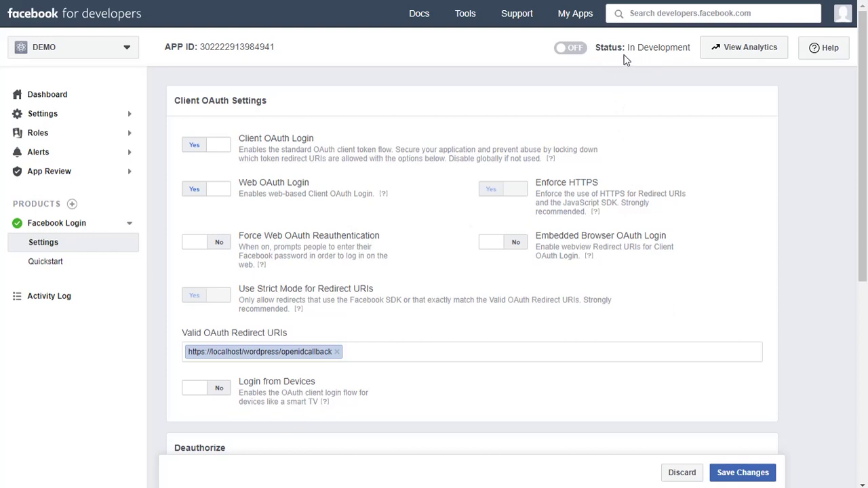
Switch the DEMO app's Status from In Development to Live and confirm making it public.
{"action": "left_click", "coordinate": [575, 49]}
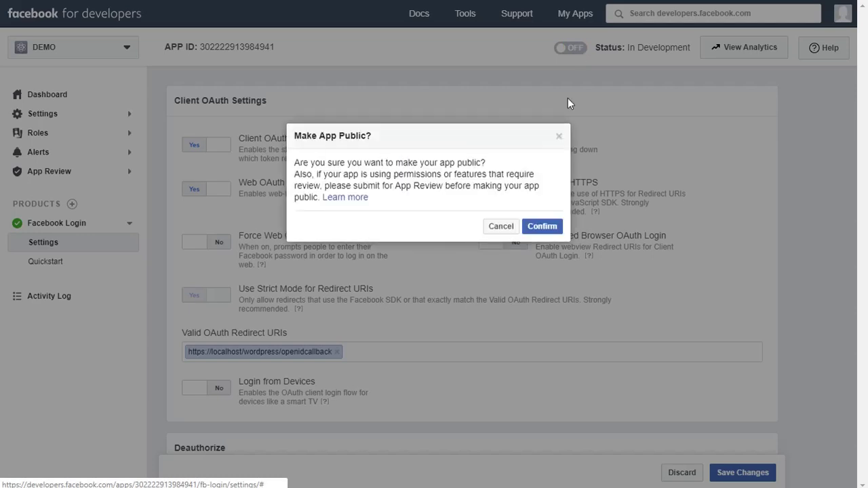
{"action": "left_click", "coordinate": [548, 230]}
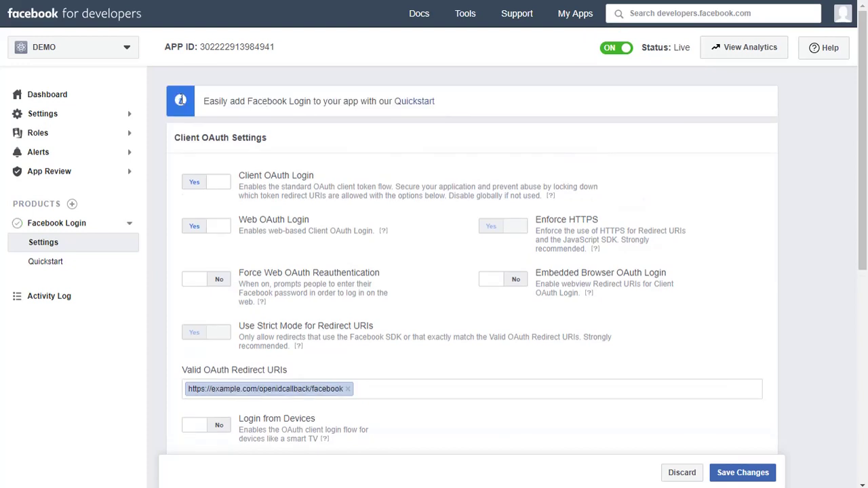
Copy the App ID from the DEMO app's Settings > Basic page and return to the WordPress tab.
{"action": "left_click", "coordinate": [104, 114]}
{"action": "left_click", "coordinate": [101, 137]}
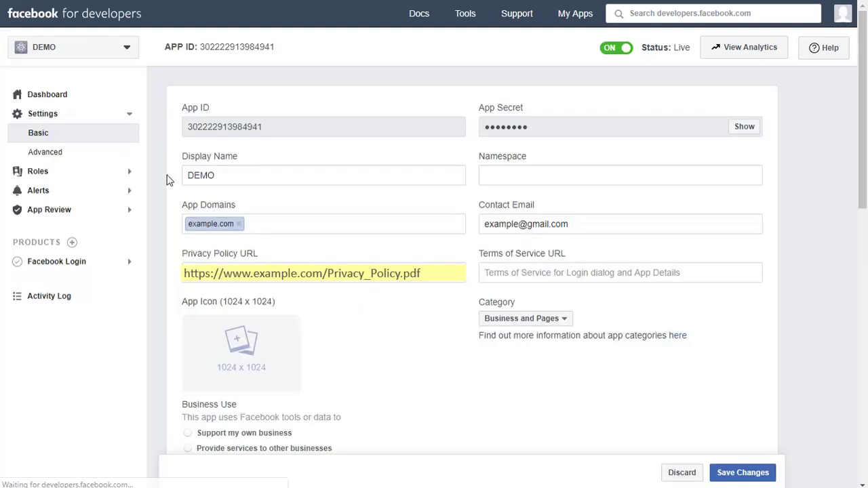
{"action": "left_click_drag", "start_coordinate": [190, 126], "coordinate": [274, 136]}
{"action": "right_click", "coordinate": [272, 136]}
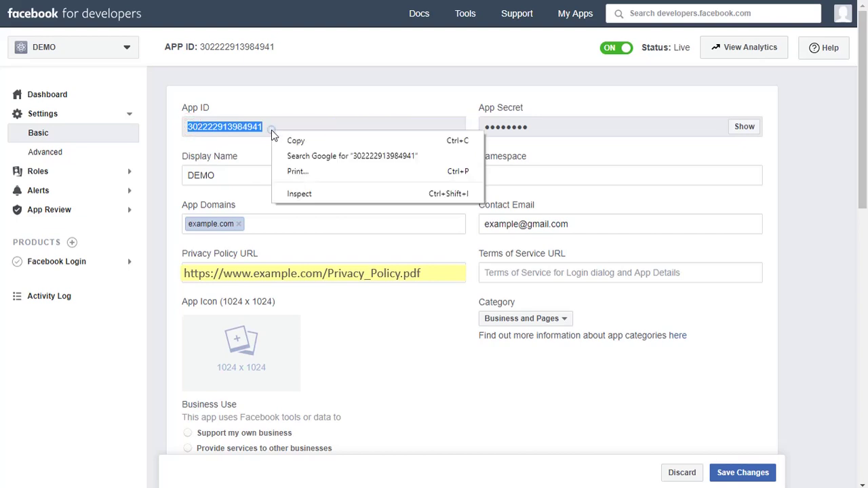
{"action": "left_click", "coordinate": [278, 140]}
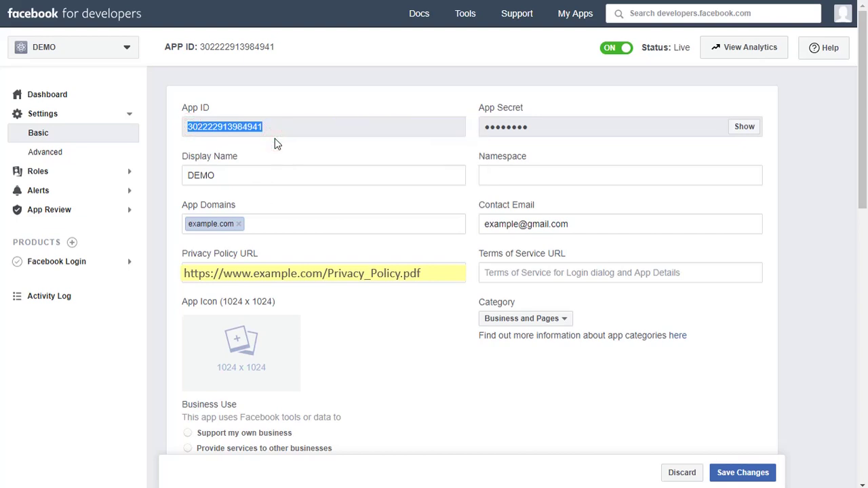
{"action": "key", "text": "ctrl+Tab"}
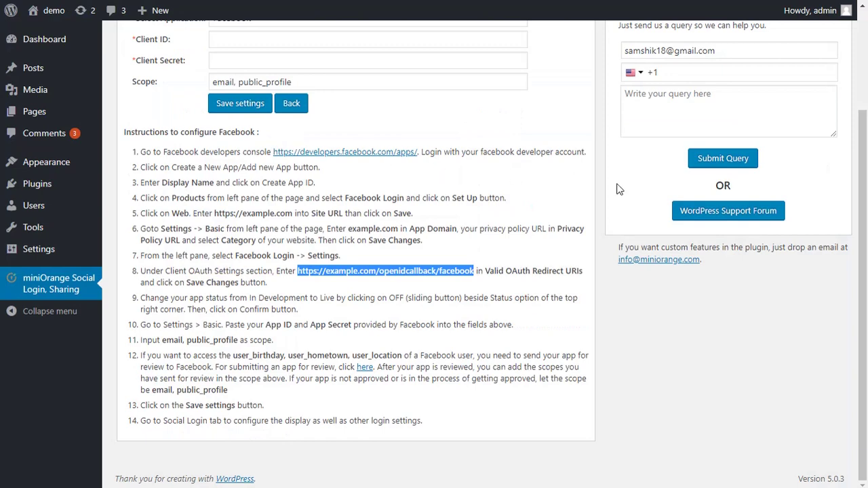
Paste the copied App ID into the miniOrange Client ID field, then return to Facebook's basic settings.
{"action": "left_click_drag", "start_coordinate": [861, 188], "coordinate": [860, 86]}
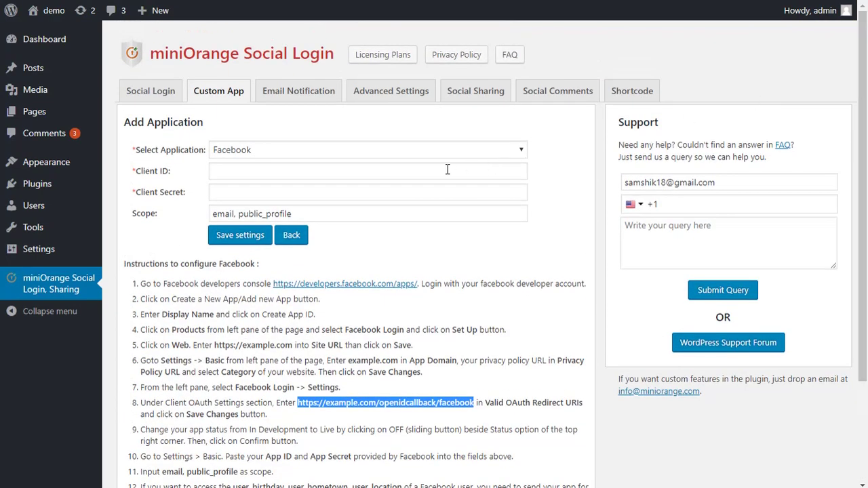
{"action": "right_click", "coordinate": [213, 171]}
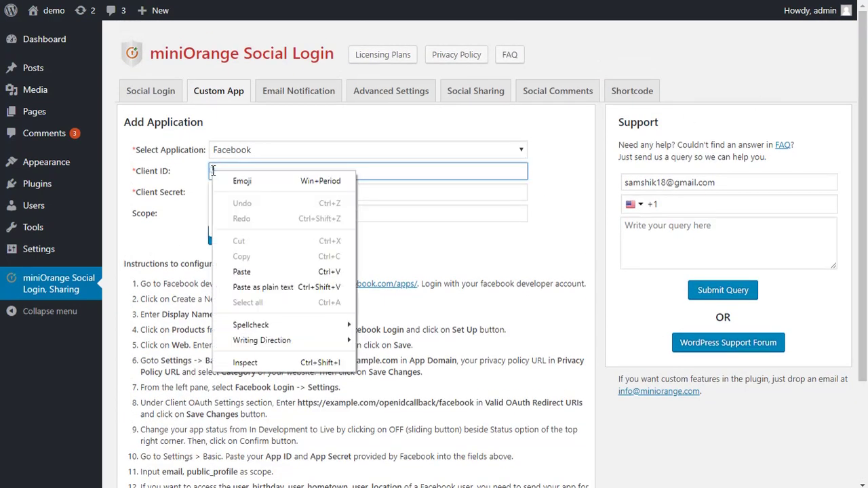
{"action": "left_click", "coordinate": [238, 272]}
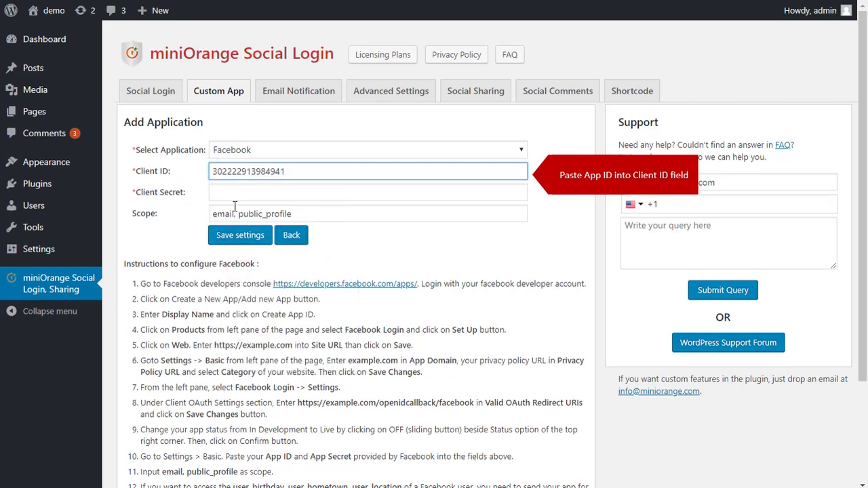
{"action": "key", "text": "Tab"}
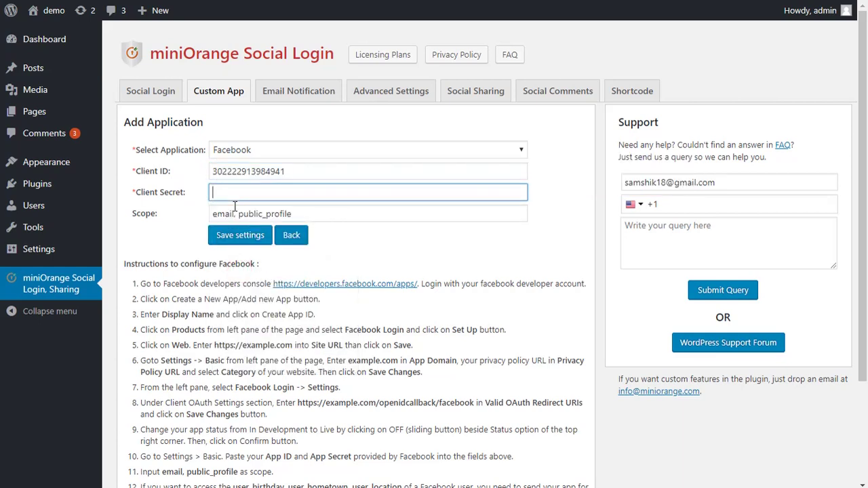
{"action": "key", "text": "ctrl+Tab"}
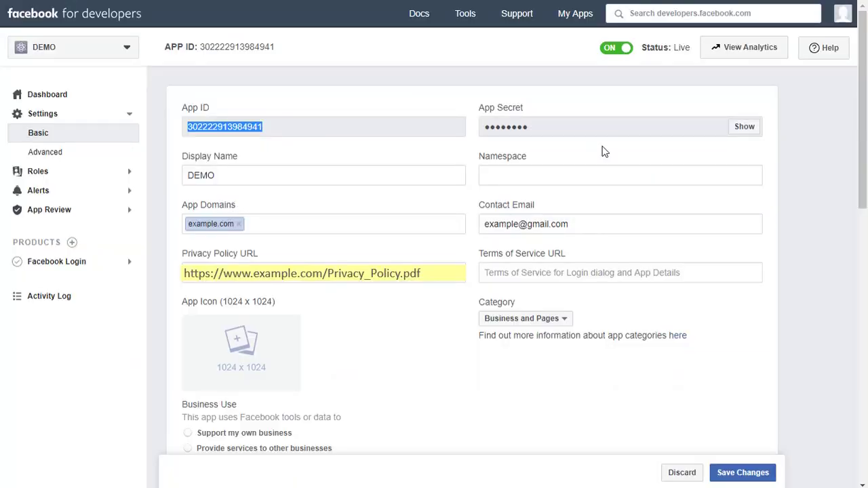
Show and copy the DEMO app's App Secret, then return to the miniOrange form.
{"action": "left_click", "coordinate": [740, 133]}
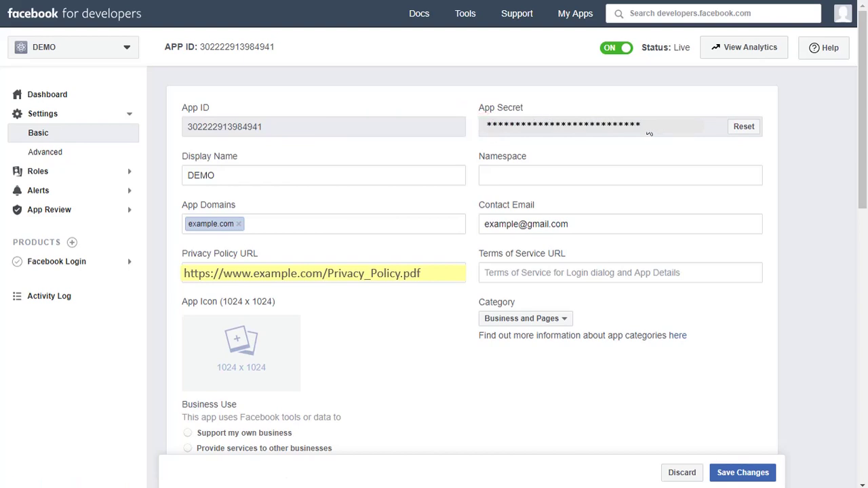
{"action": "right_click", "coordinate": [648, 127]}
{"action": "left_click", "coordinate": [648, 137]}
{"action": "key", "text": "ctrl+Tab"}
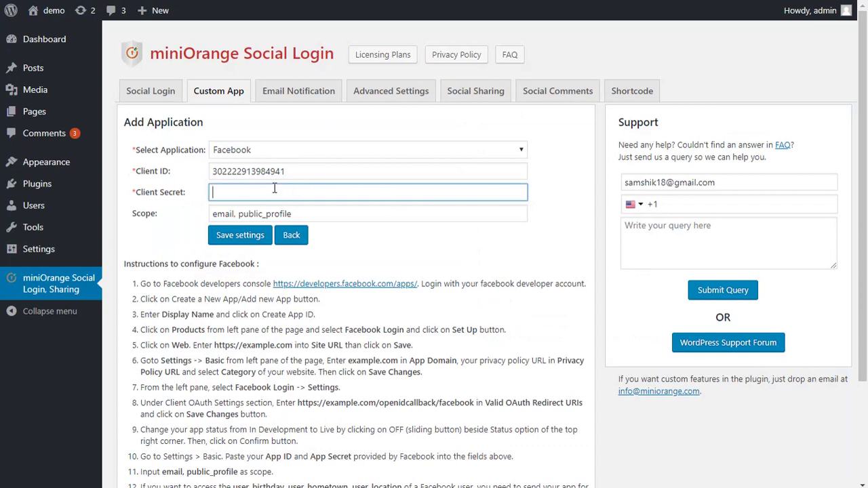
Paste the App Secret into the Client Secret field and save the Facebook app settings.
{"action": "right_click", "coordinate": [213, 191]}
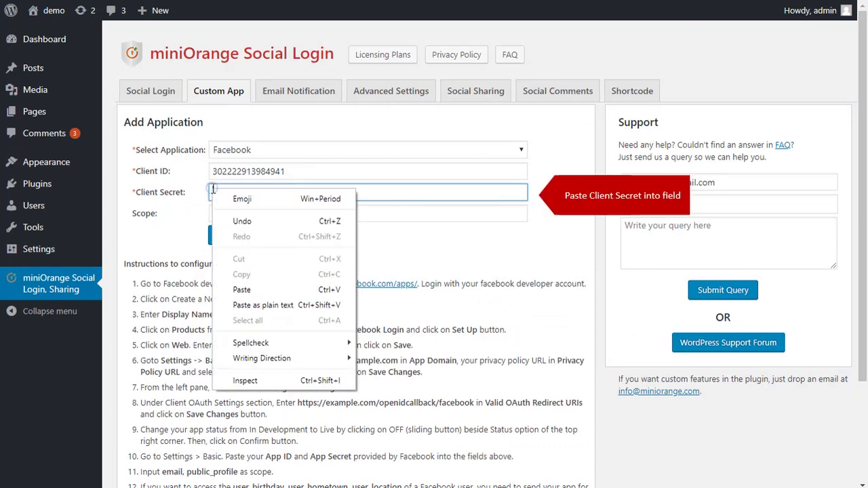
{"action": "left_click", "coordinate": [239, 289]}
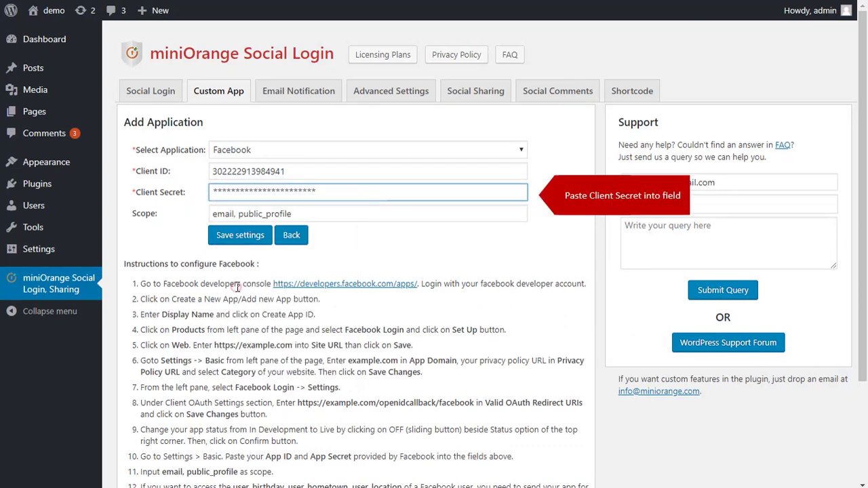
{"action": "left_click", "coordinate": [268, 241]}
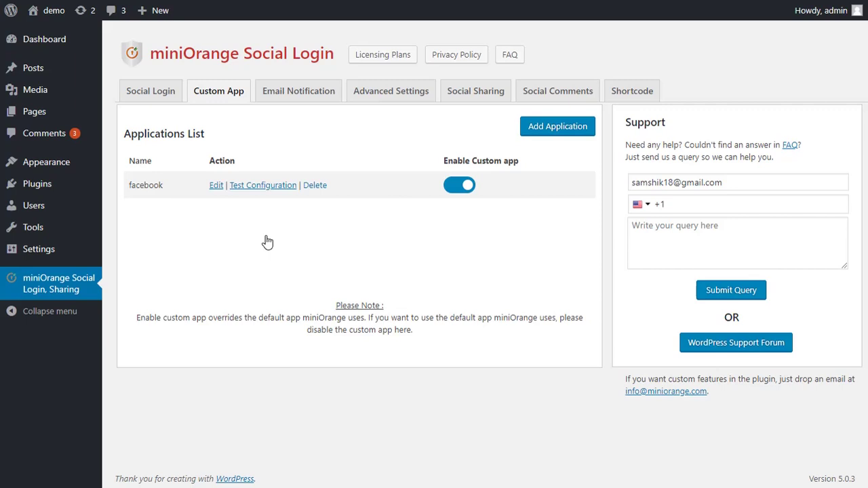
Run Test Configuration for the facebook app in the miniOrange Applications List.
{"action": "left_click", "coordinate": [254, 185]}
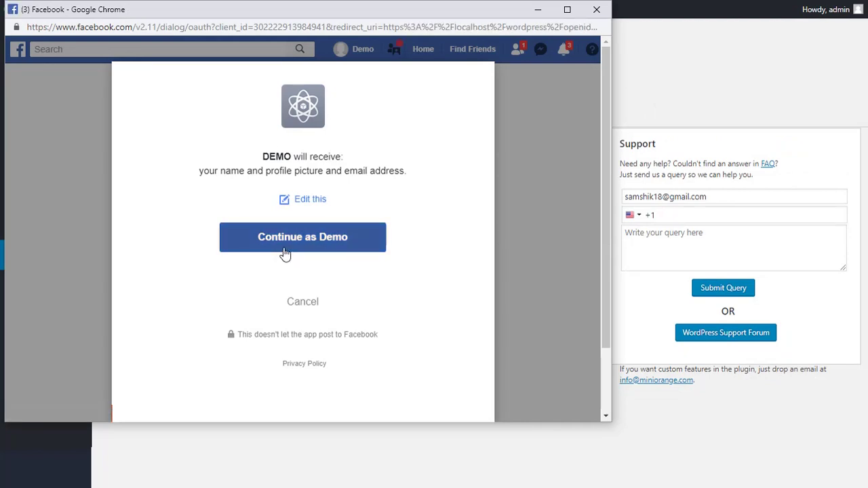
Review the shared info (name, profile picture, email address) and approve the DEMO login.
{"action": "left_click", "coordinate": [313, 198]}
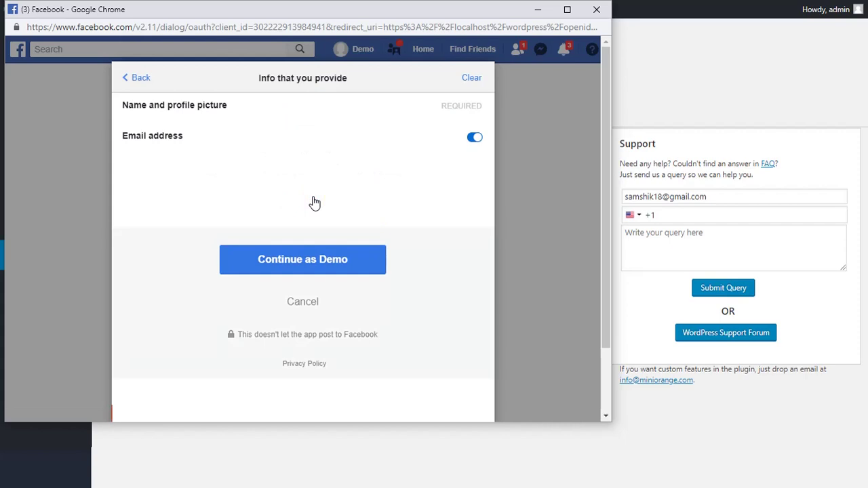
{"action": "left_click", "coordinate": [322, 263]}
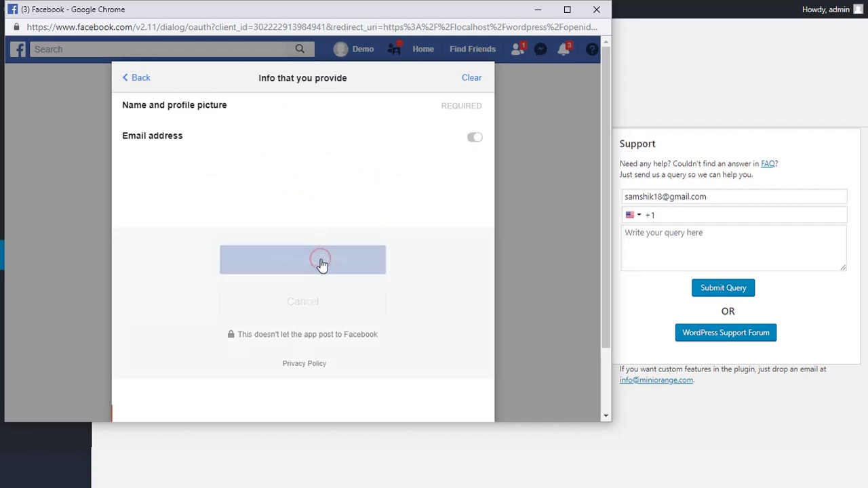